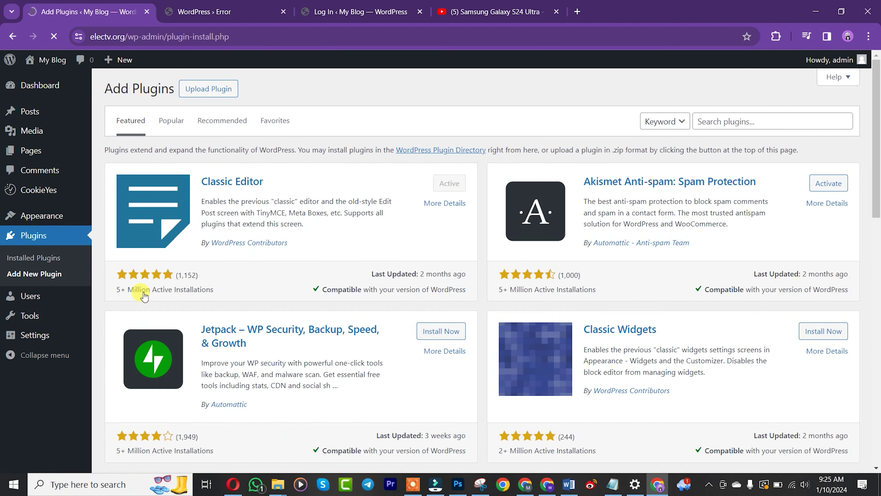
- Find the Yoast SEO plugin by searching for "Yoast SEO", then install and activate it
click(734, 122)
text(Yoast SEO)
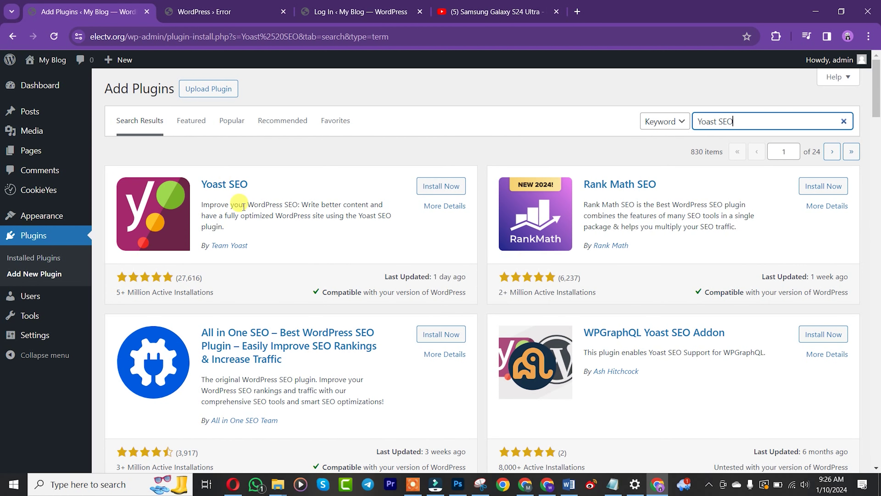
click(439, 188)
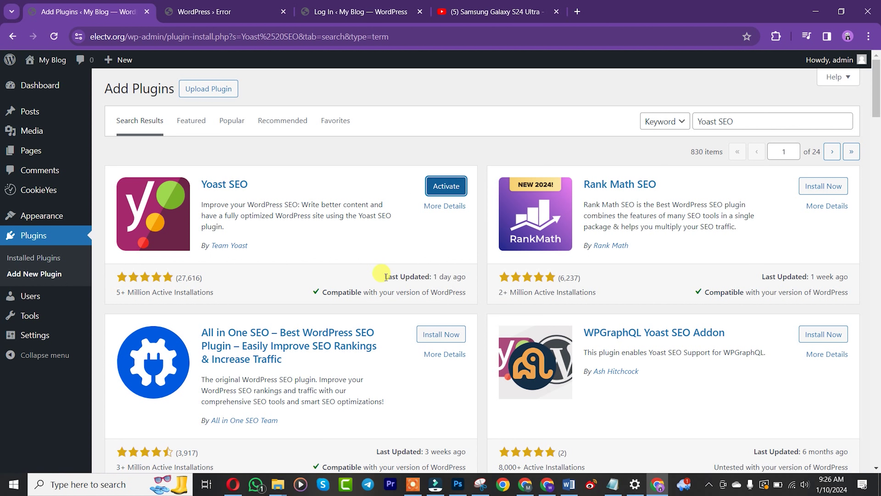
click(446, 186)
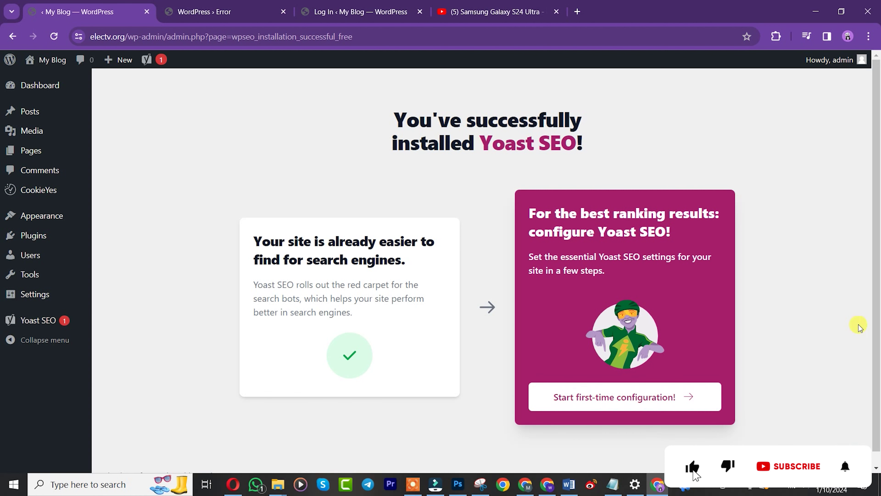
- Start Yoast SEO's first-time configuration, run the SEO data optimization and continue past that stage
scroll(878, 305, down, 1)
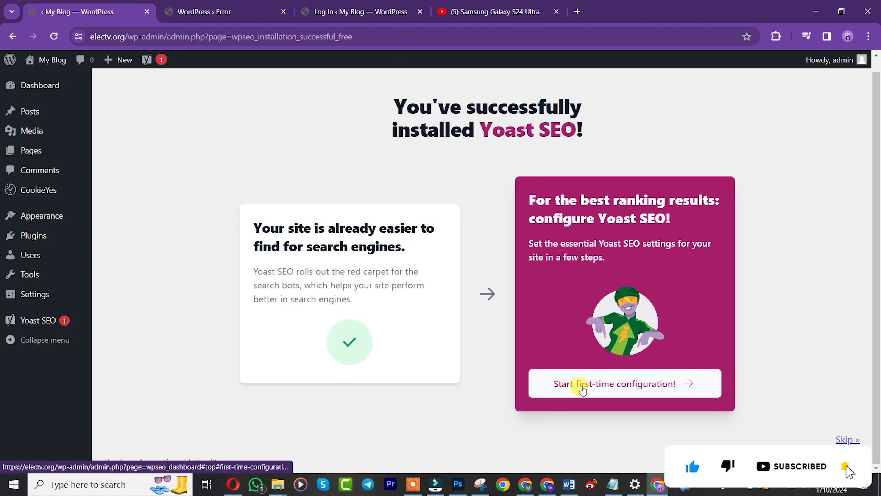
click(582, 387)
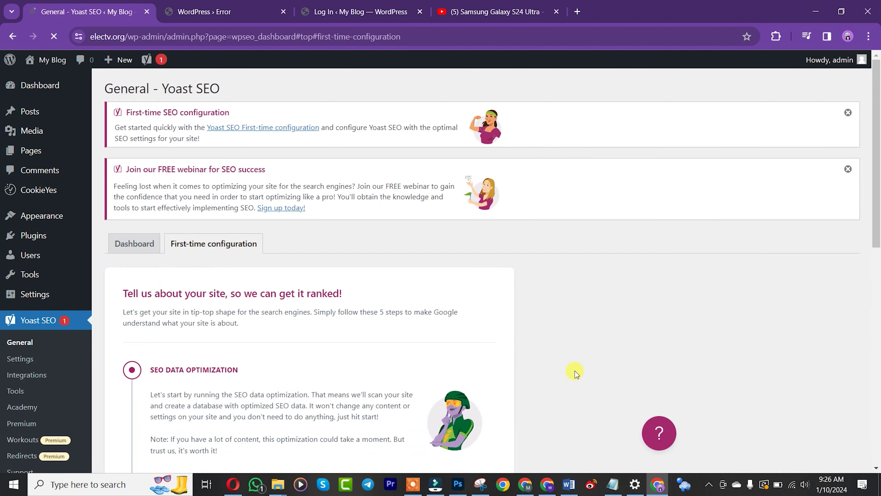
drag(876, 266, 877, 359)
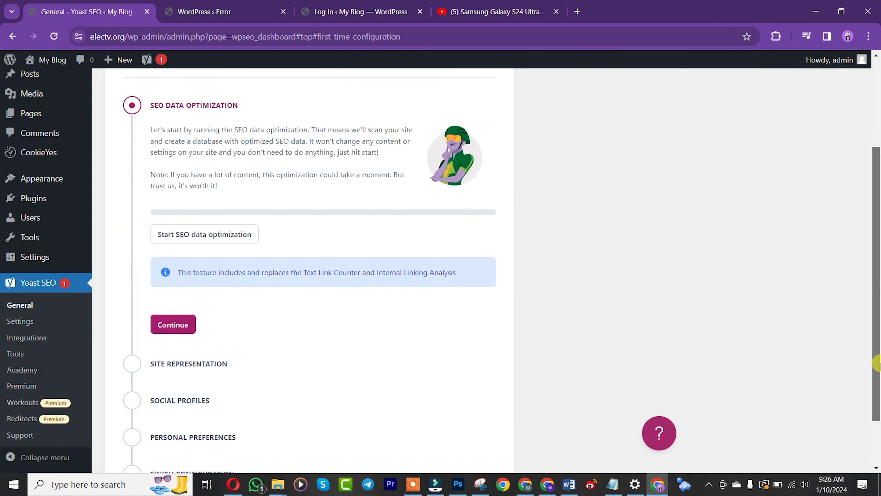
click(202, 225)
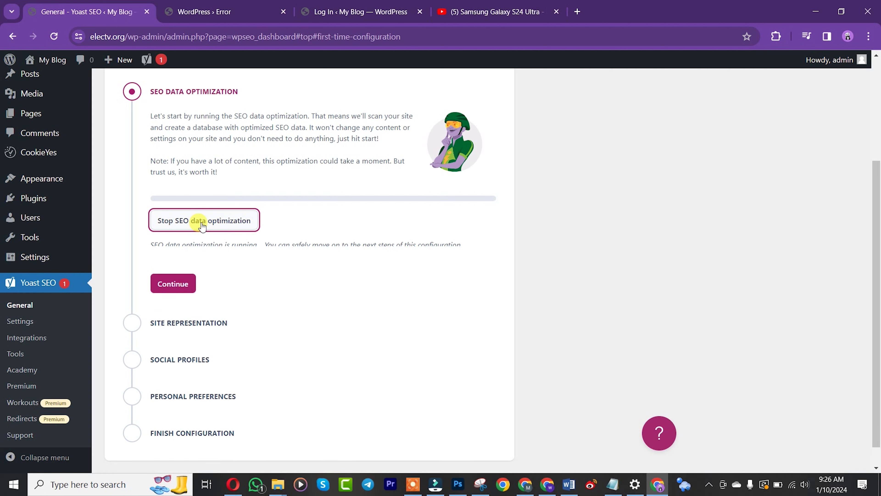
click(167, 297)
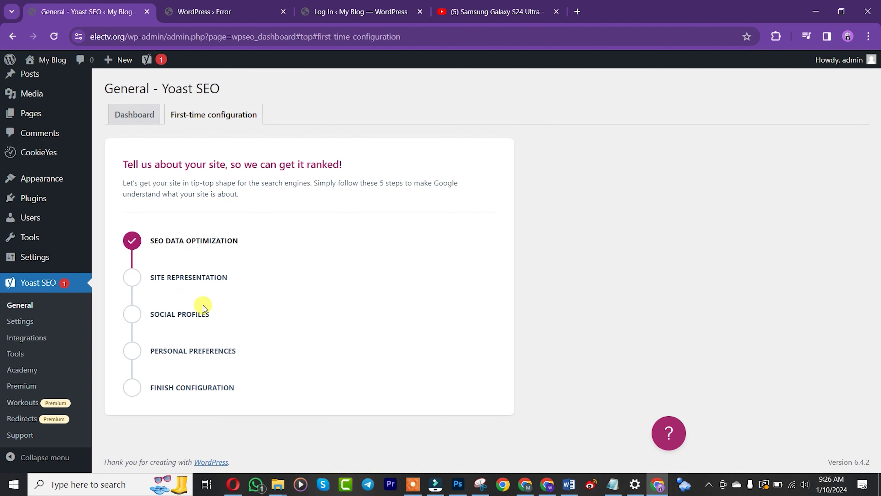
- Save the site representation with no organization logo and save the social profiles with the Facebook and Twitter fields empty
drag(877, 222, 878, 389)
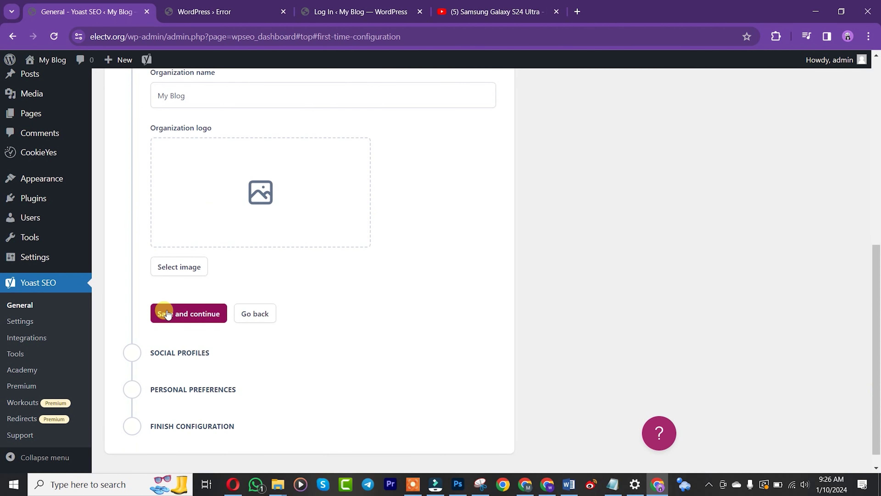
click(188, 313)
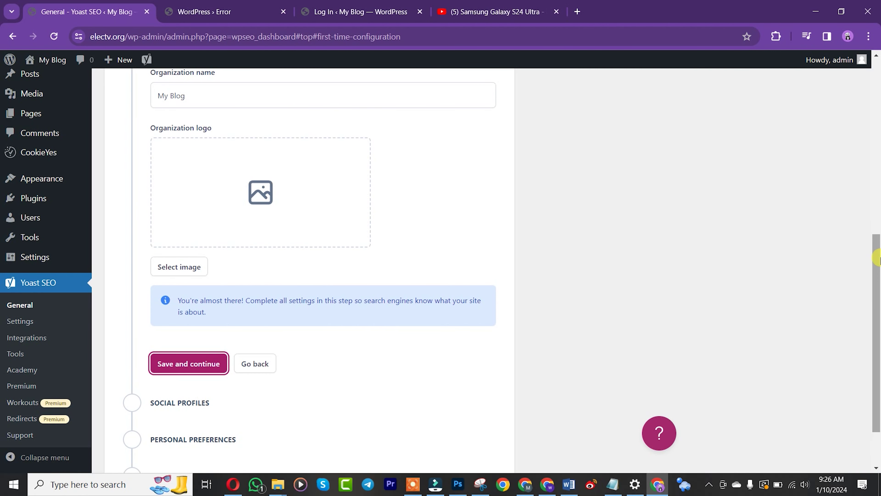
scroll(194, 398, down, 2)
click(173, 307)
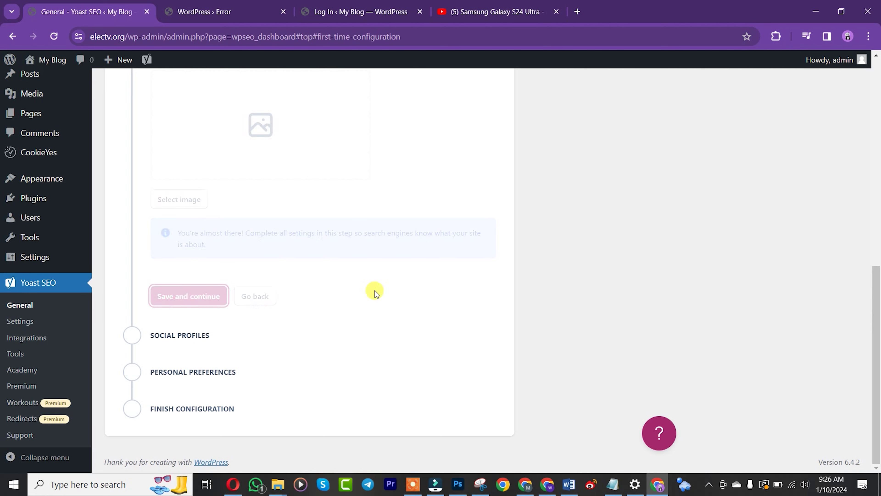
drag(878, 315, 877, 437)
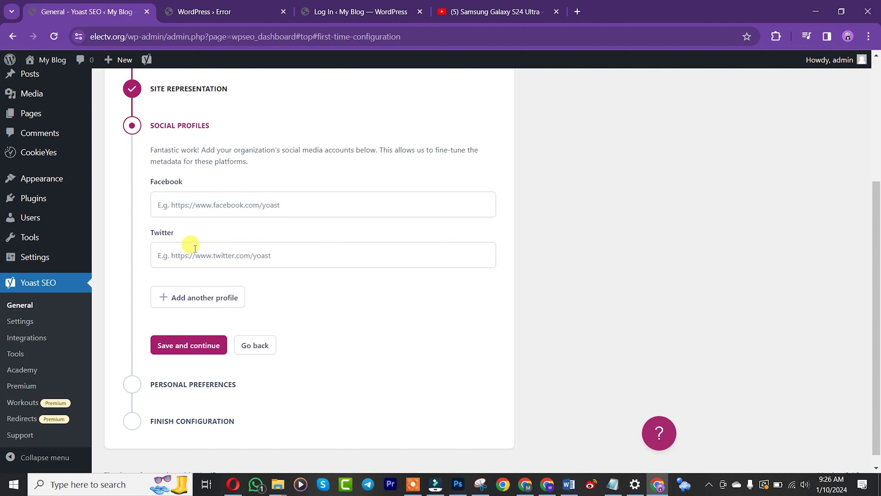
click(197, 347)
- Save the personal preferences with "No, I don't want to share my site data" selected and go to the SEO dashboard
drag(875, 271, 878, 378)
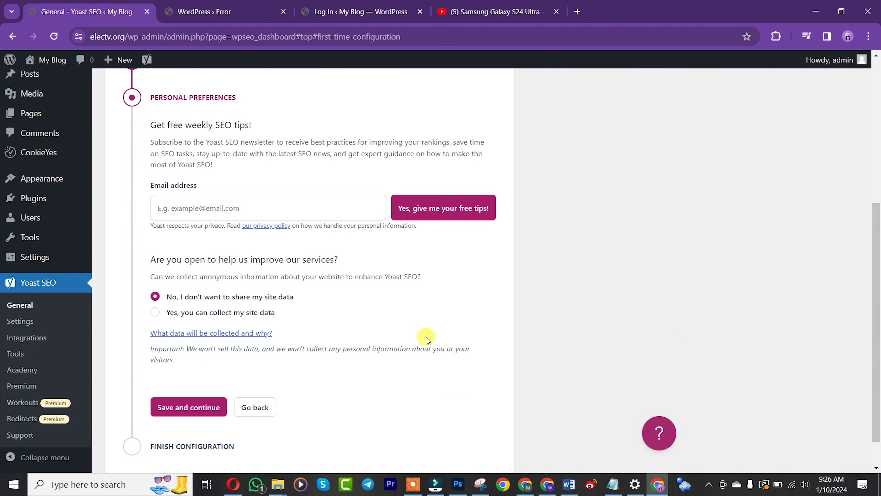
click(180, 408)
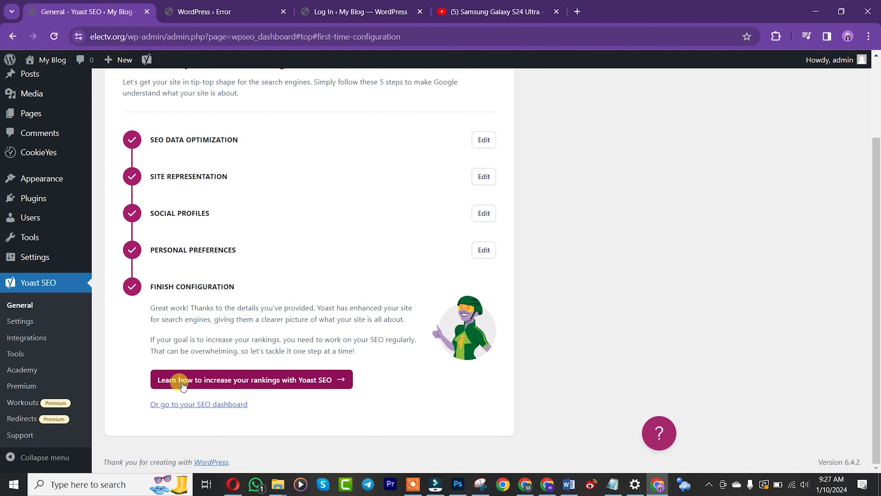
click(187, 404)
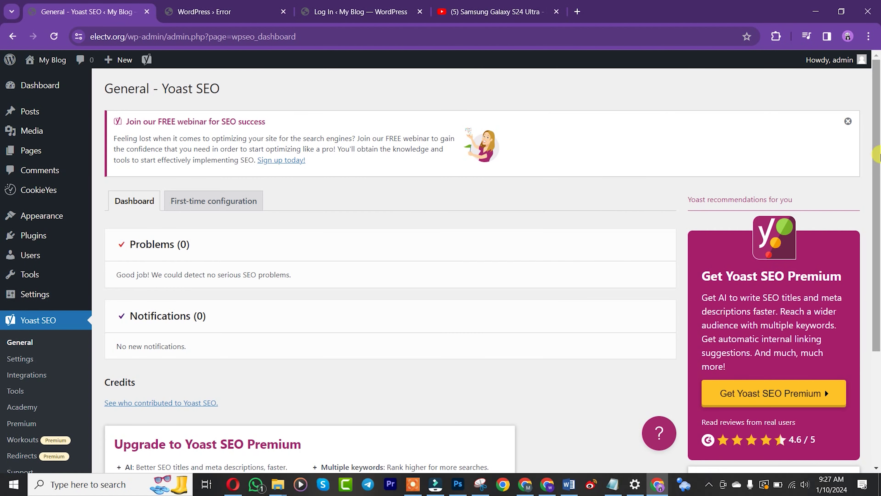
- Open the Privacy Policy page from the site's page list for editing
scroll(879, 190, down, 1)
drag(878, 190, 878, 156)
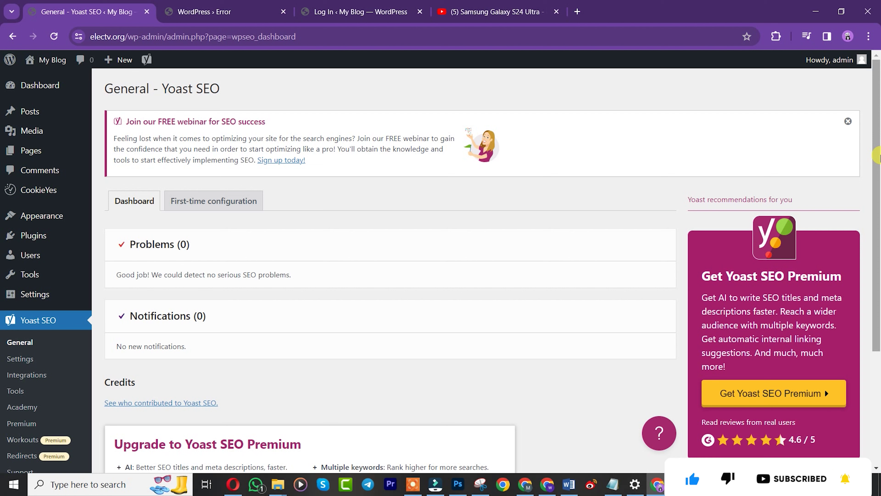
mouse_move(32, 151)
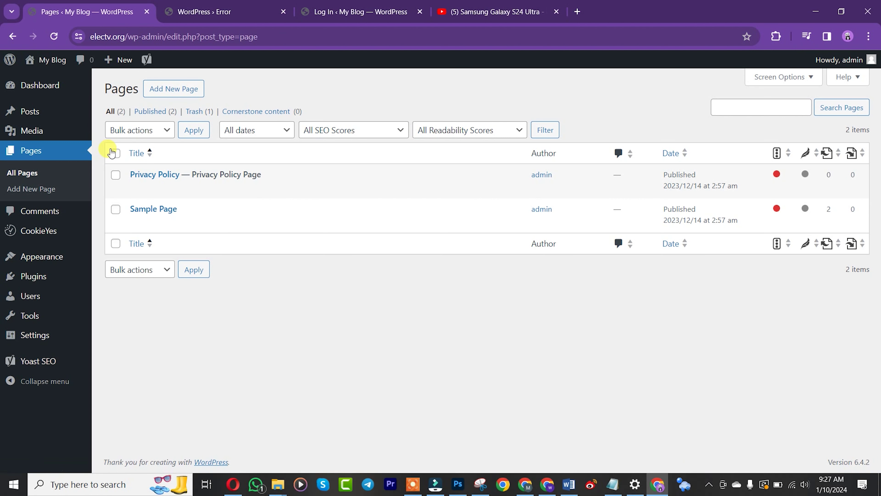
mouse_move(137, 188)
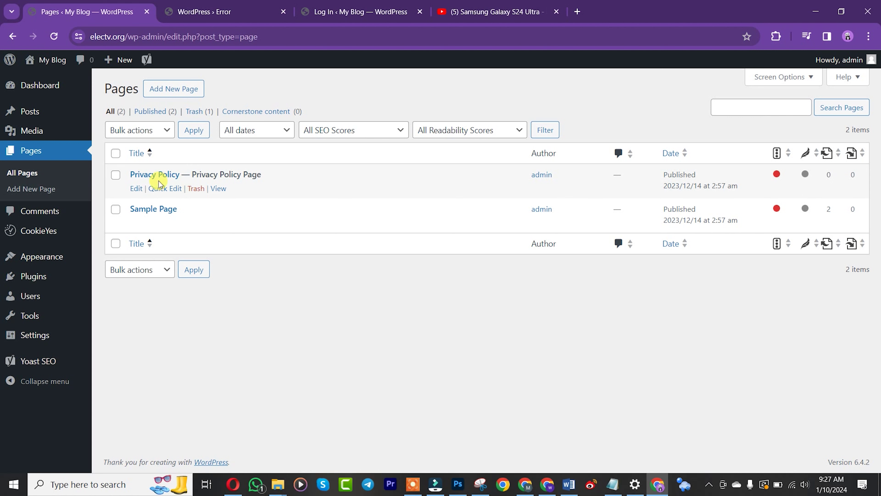
click(137, 189)
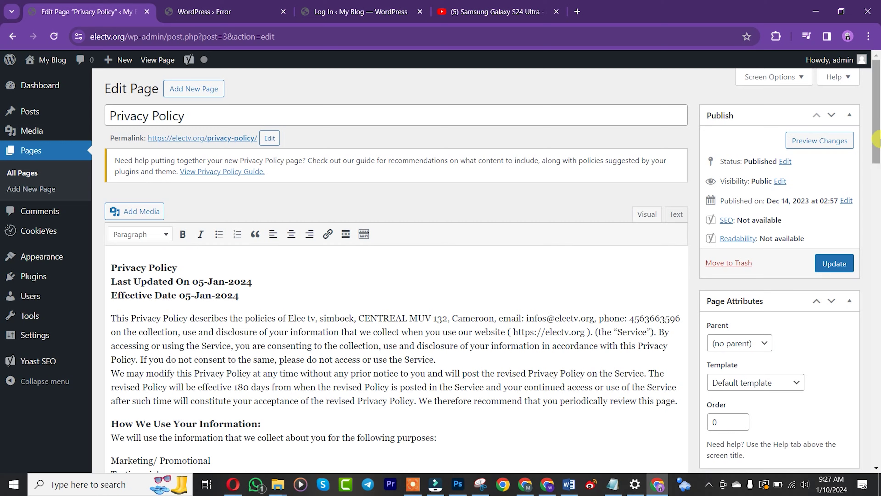
- Copy the start of the Privacy Policy's first body paragraph, from "This Privacy Policy describes" through "accessing or using the Service"
drag(878, 135, 878, 389)
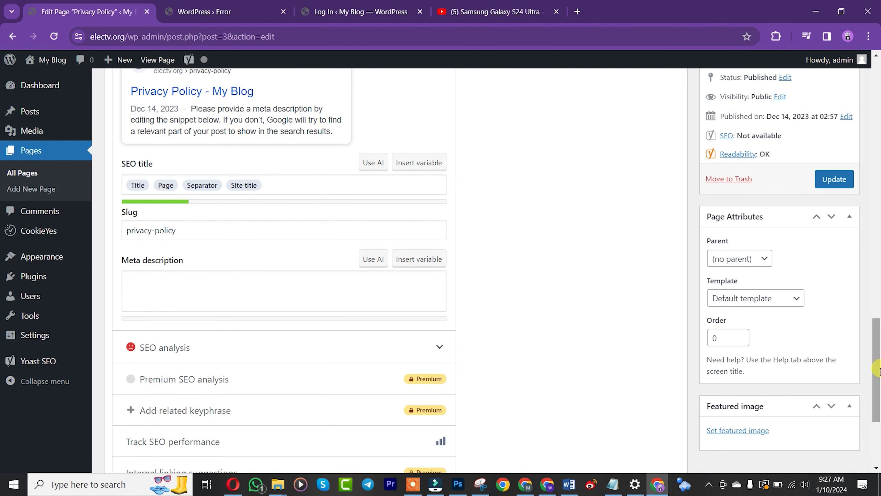
drag(878, 413, 878, 168)
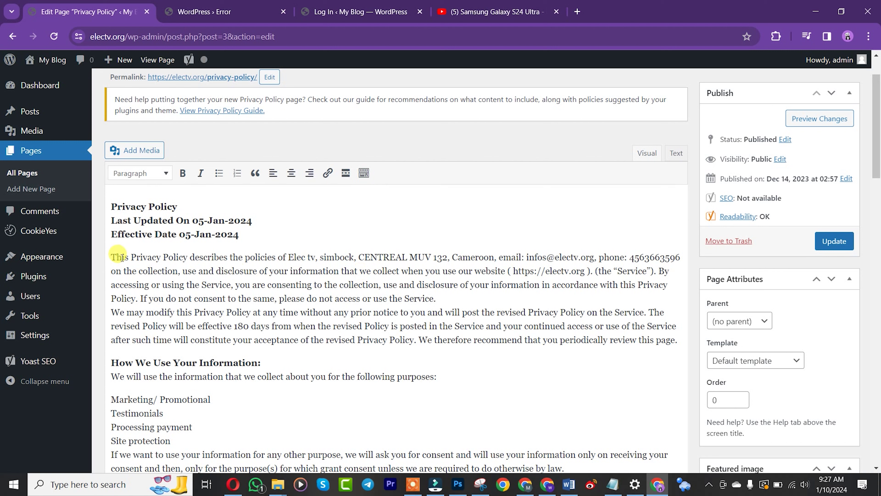
drag(111, 257, 232, 289)
key(ctrl+c)
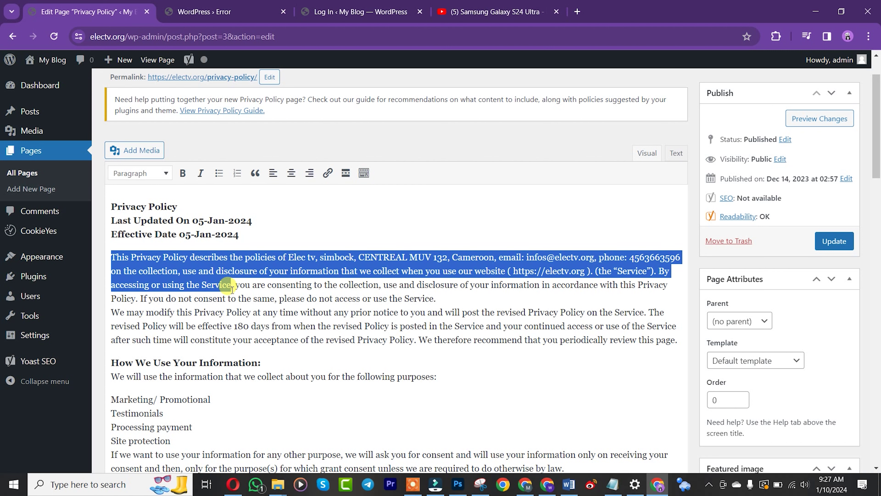
- Paste the copied text as the page's Yoast meta description and trim it to end at "on the collection"
drag(878, 166, 877, 397)
click(272, 348)
key(ctrl+v)
drag(373, 388, 386, 361)
key(BackSpace)
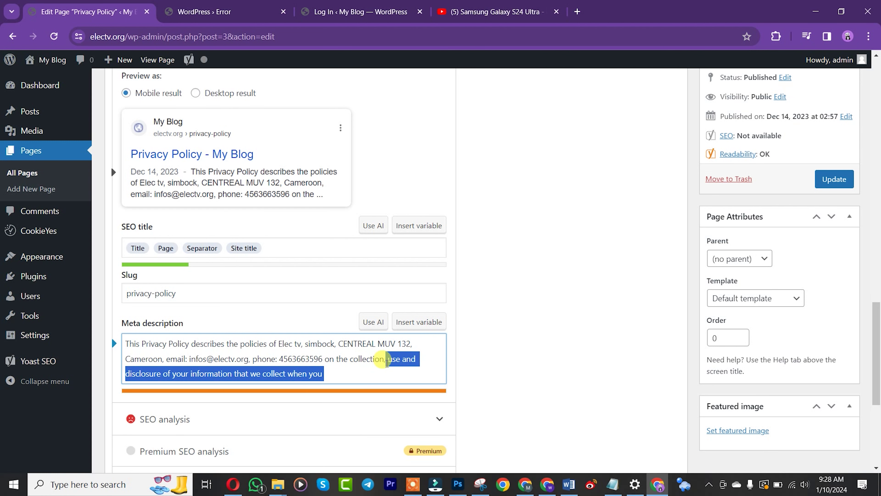
key(BackSpace)
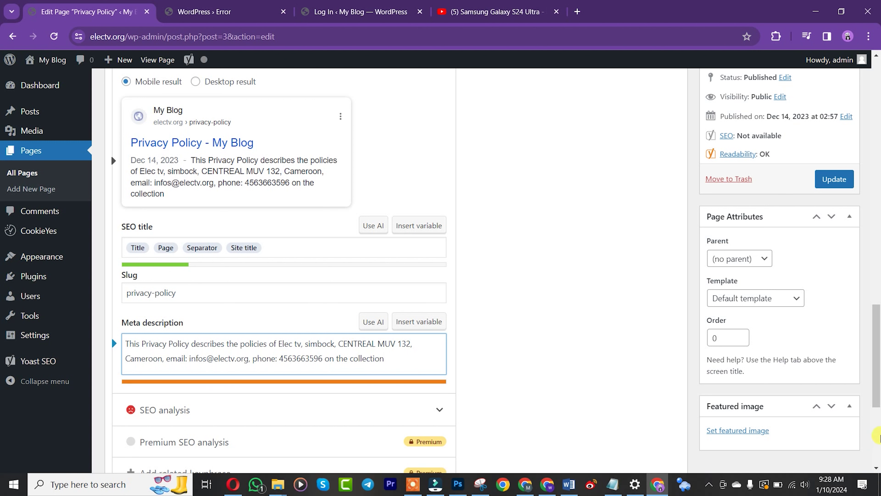
- Update the Privacy Policy page to save its new meta description
scroll(878, 406, down, 2)
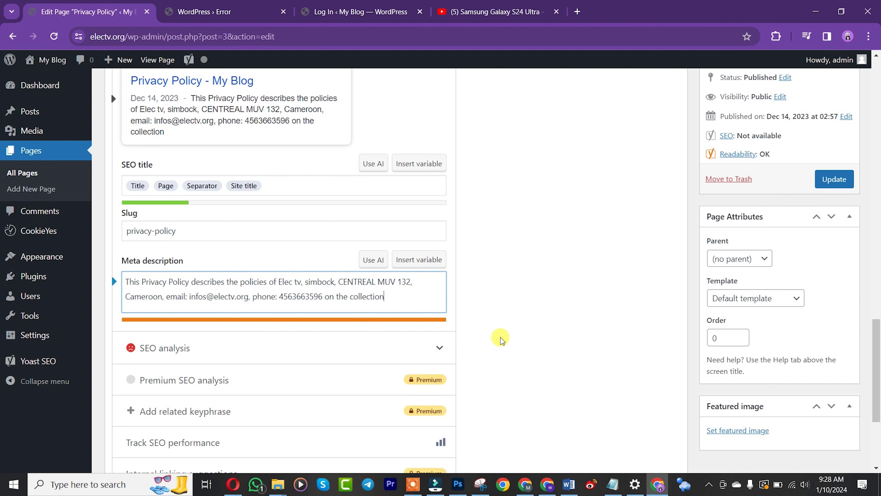
scroll(878, 351, up, 5)
scroll(875, 372, down, 4)
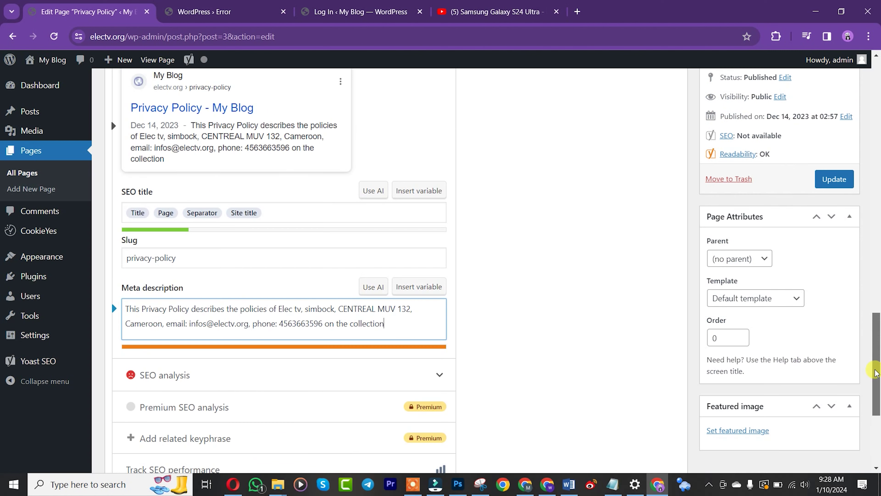
scroll(874, 374, up, 1)
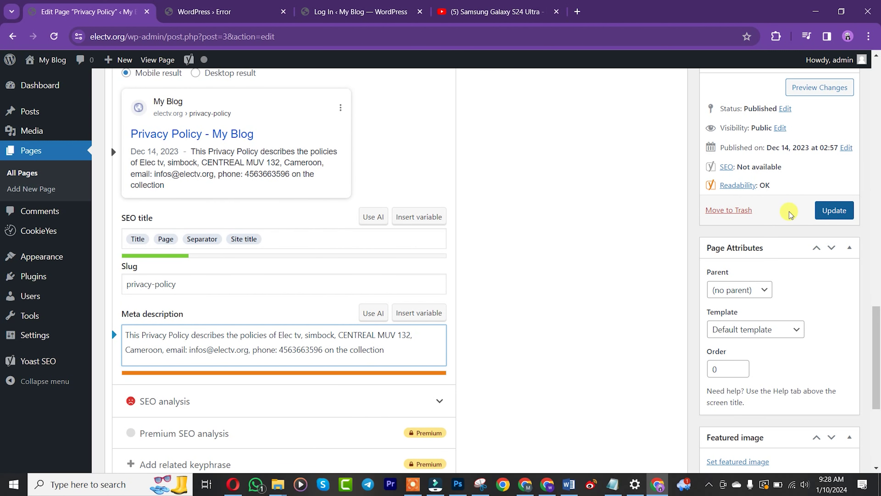
click(834, 212)
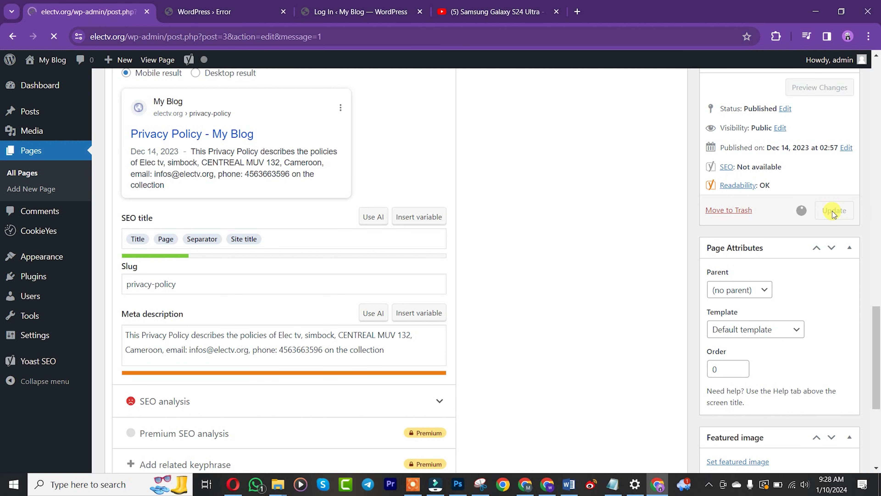
- Preview the Privacy Policy page's search appearance as a desktop result
drag(879, 138, 879, 354)
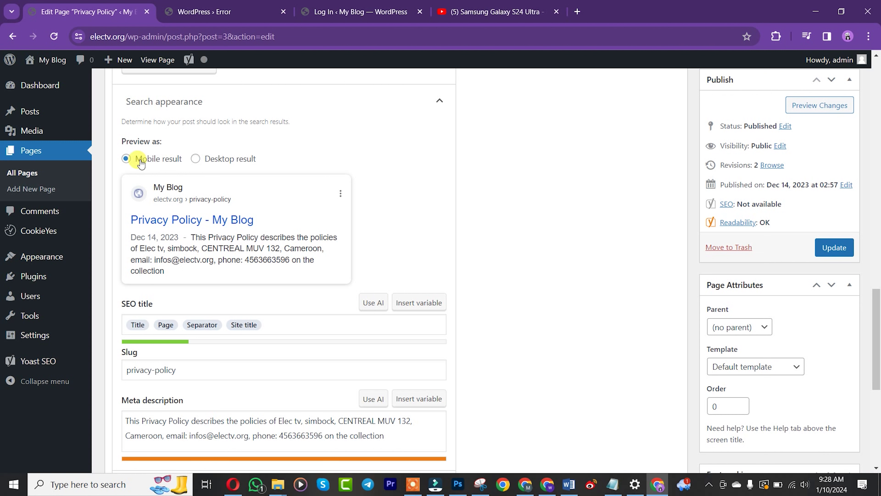
click(195, 159)
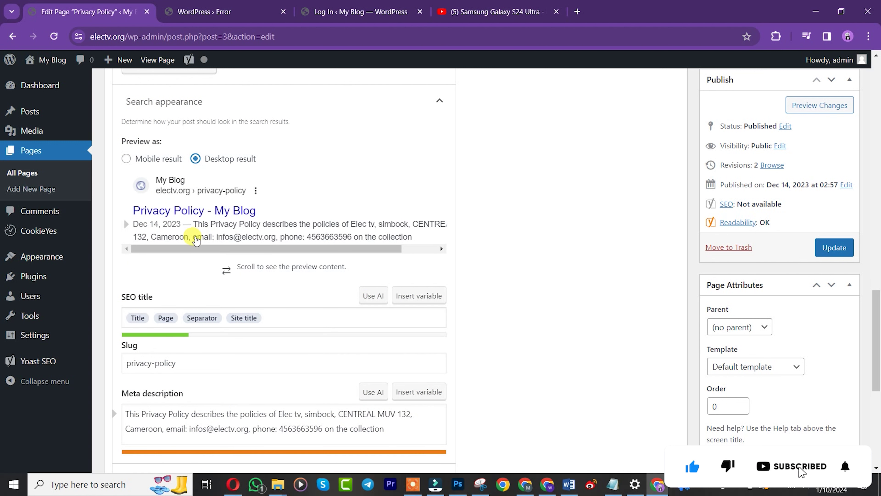
mouse_move(181, 247)
mouse_down()
mouse_move(233, 248)
mouse_move(184, 250)
mouse_up()
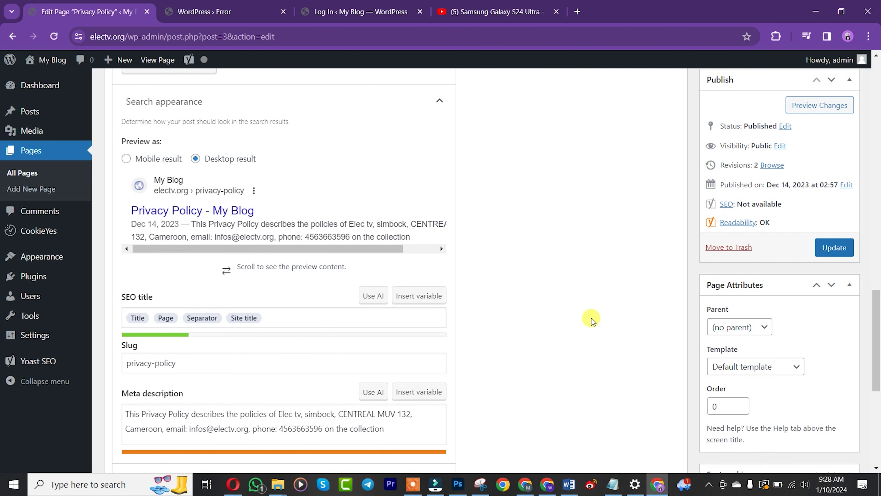